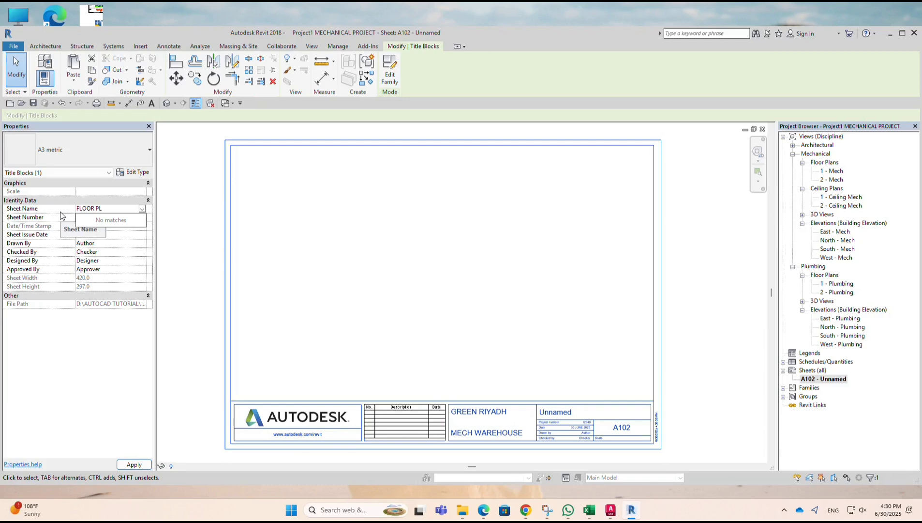
# Complete the sheet name of the A3 title block as FLOOR PLAN
pyautogui.write('AN')
pyautogui.press('Return')
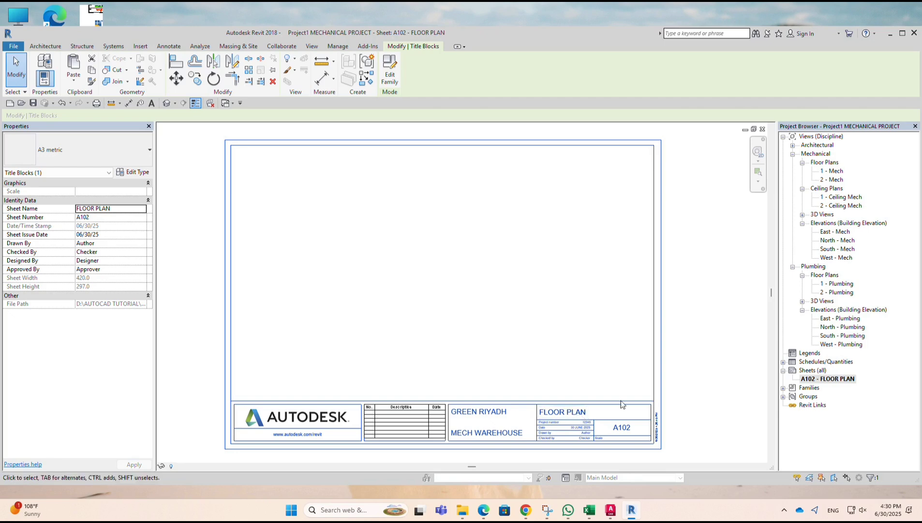
# Open the 1 - Mech floor plan and assign the Architectural Plan view template to it
pyautogui.click(831, 171)
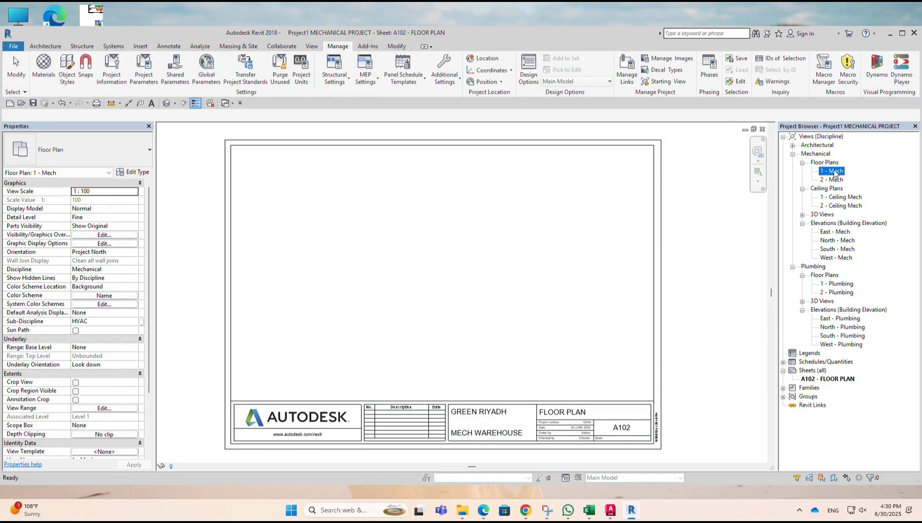
pyautogui.doubleClick(832, 171)
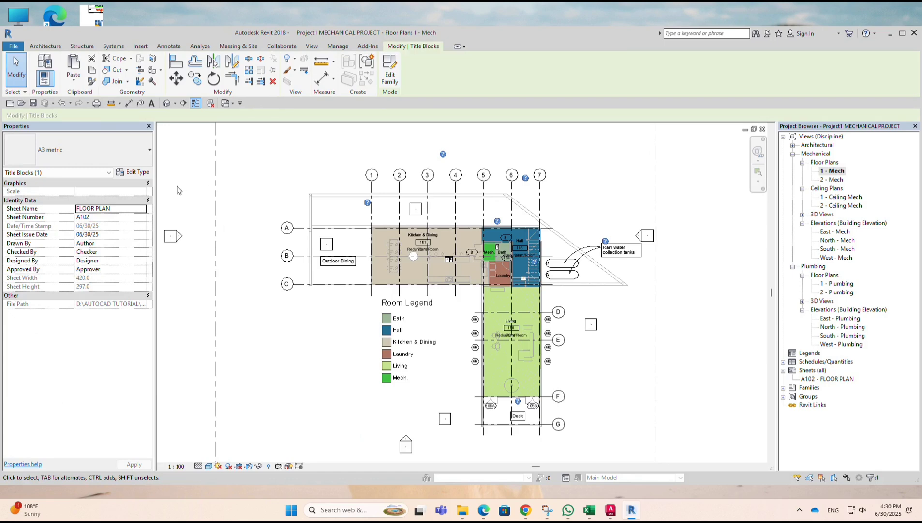
pyautogui.click(165, 195)
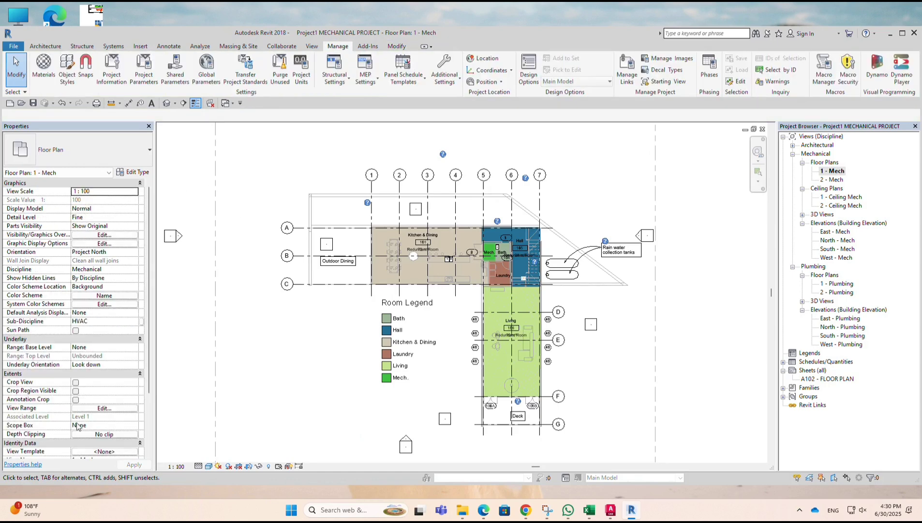
pyautogui.scroll(-3, 89, 429)
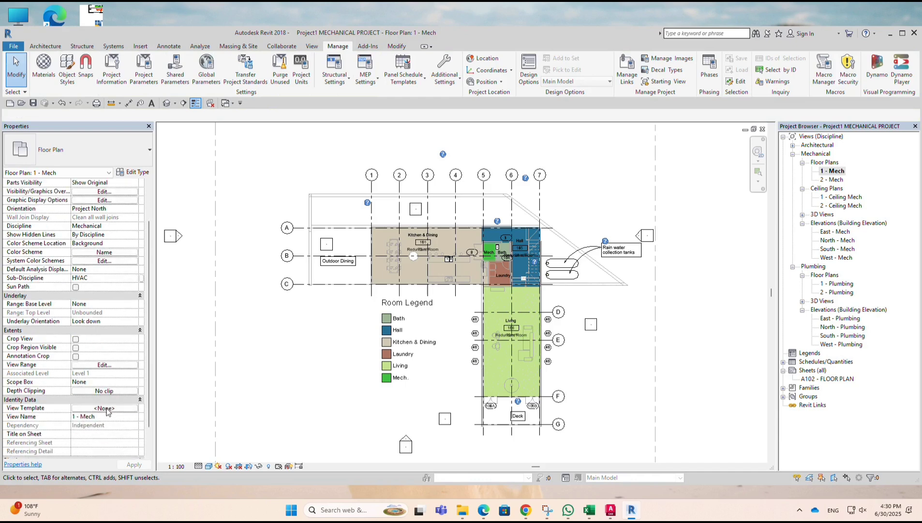
pyautogui.click(105, 408)
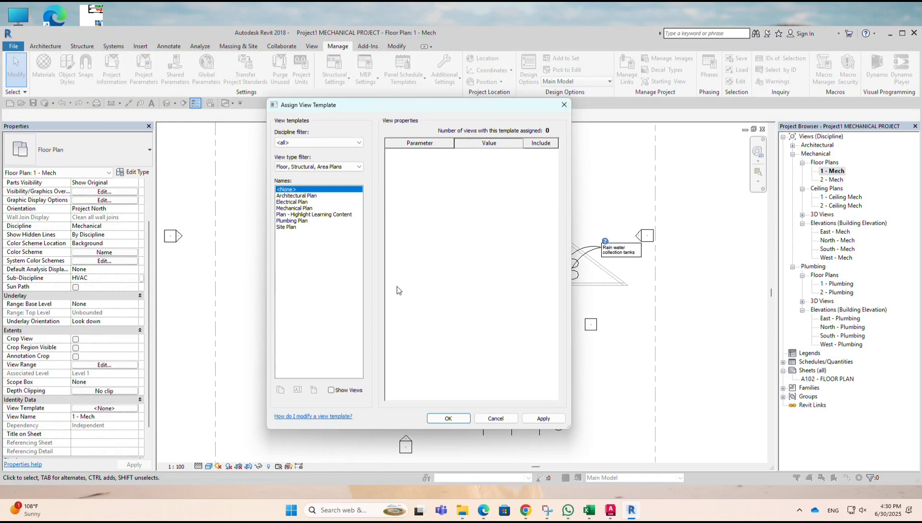
pyautogui.click(293, 196)
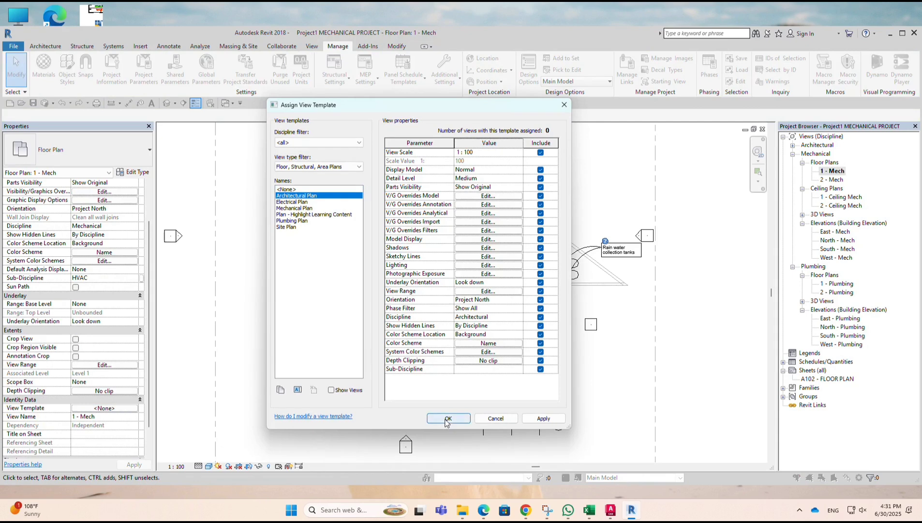
pyautogui.click(546, 421)
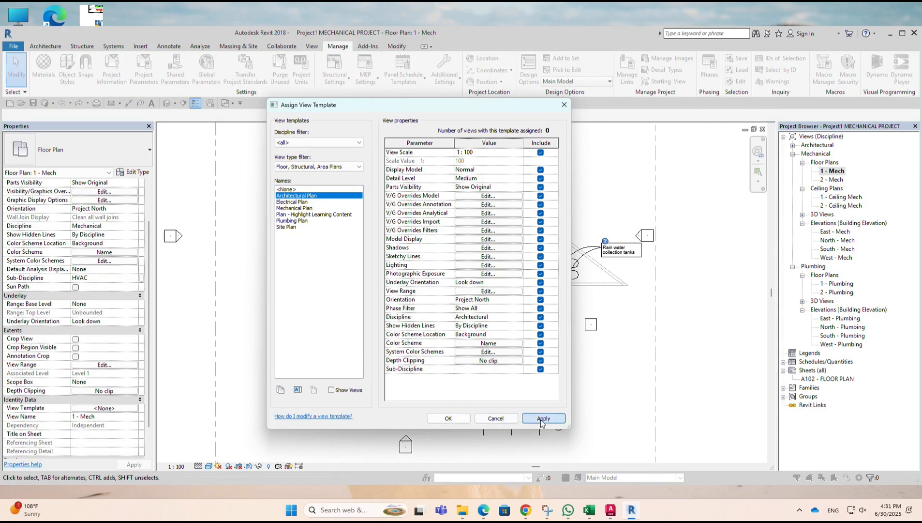
pyautogui.click(448, 419)
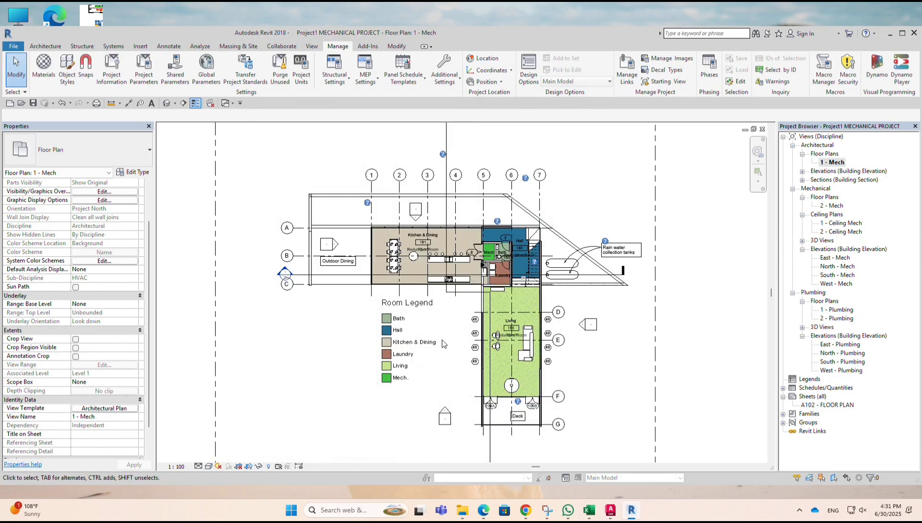
pyautogui.scroll(-1, 441, 338)
pyautogui.click(416, 379)
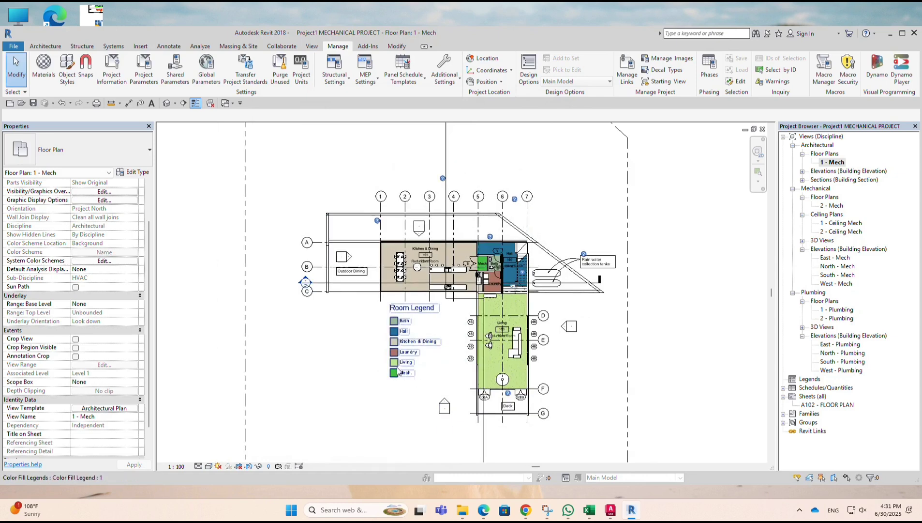
# Return to the A102 - FLOOR PLAN sheet and place the 1 - Mech floor plan on it, beside the title block
pyautogui.hotkey('ctrl', 'Tab')
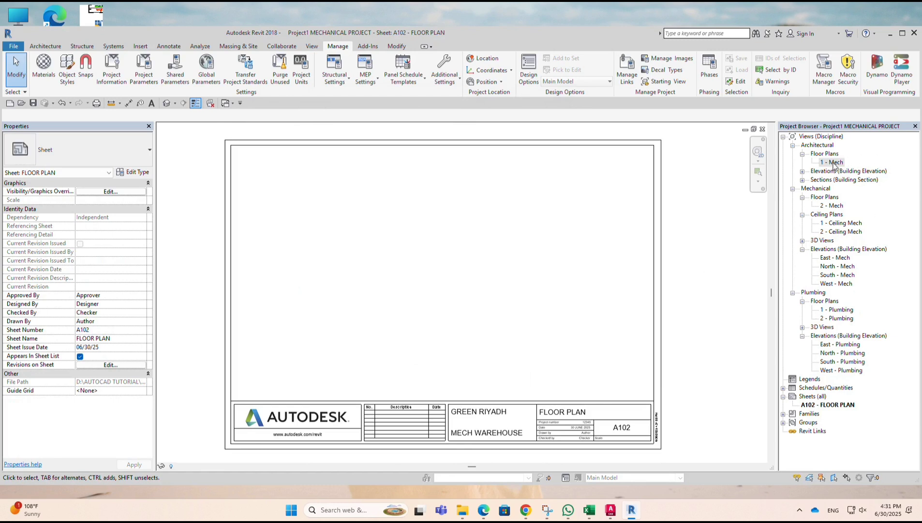
pyautogui.click(833, 162)
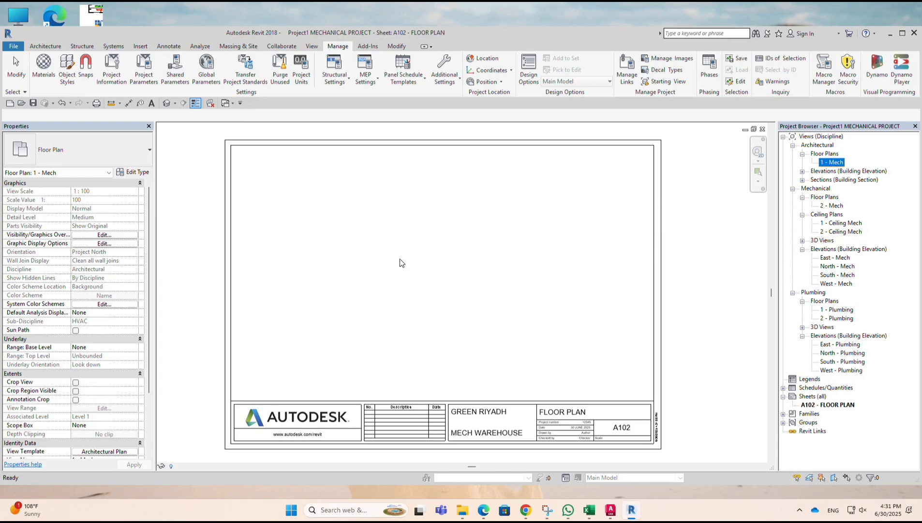
pyautogui.scroll(-3, 407, 277)
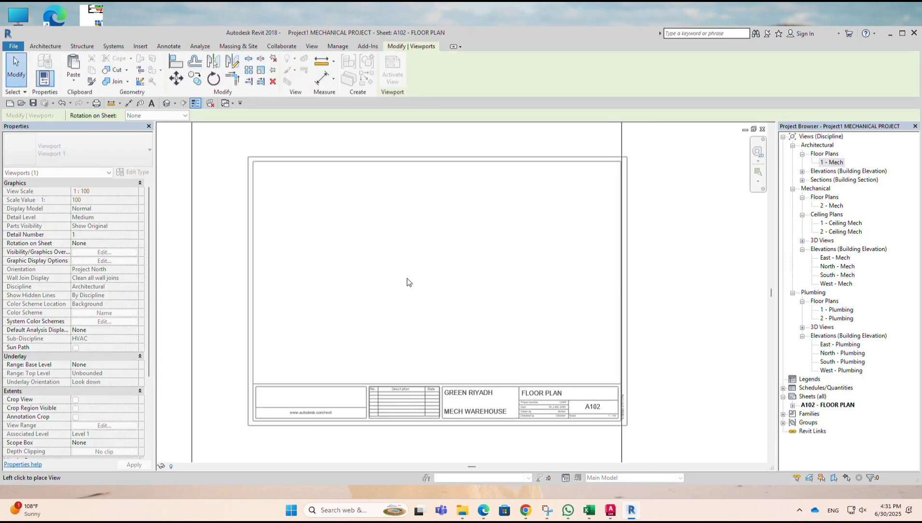
pyautogui.scroll(-4, 408, 282)
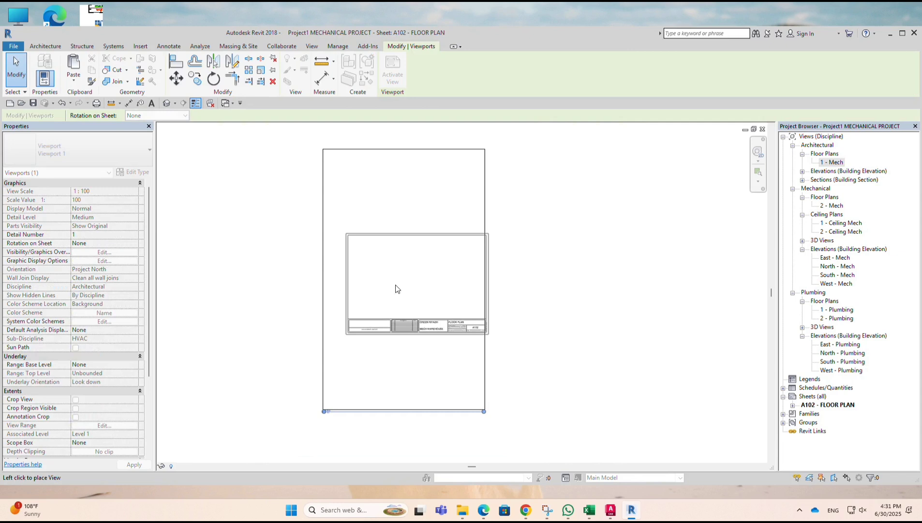
pyautogui.click(261, 276)
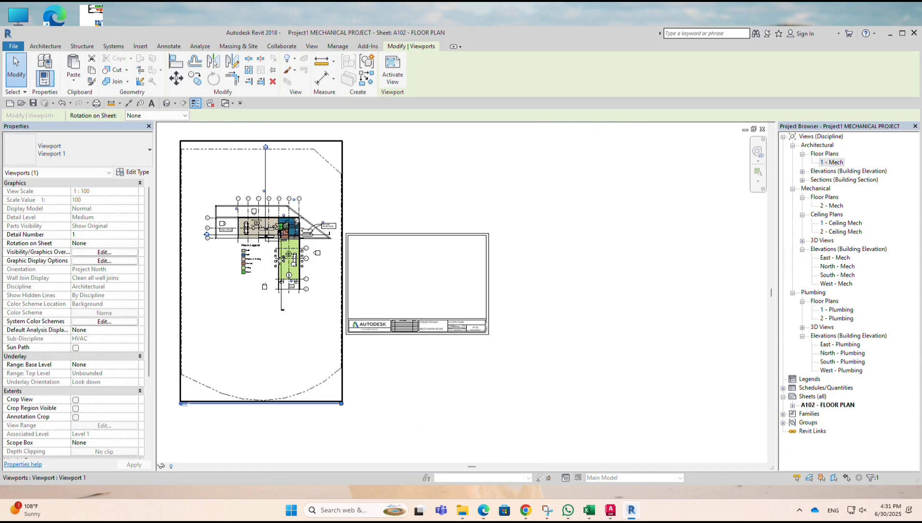
# Compare the extent of the placed 1 - Mech viewport with the A3 title block
pyautogui.scroll(3, 300, 225)
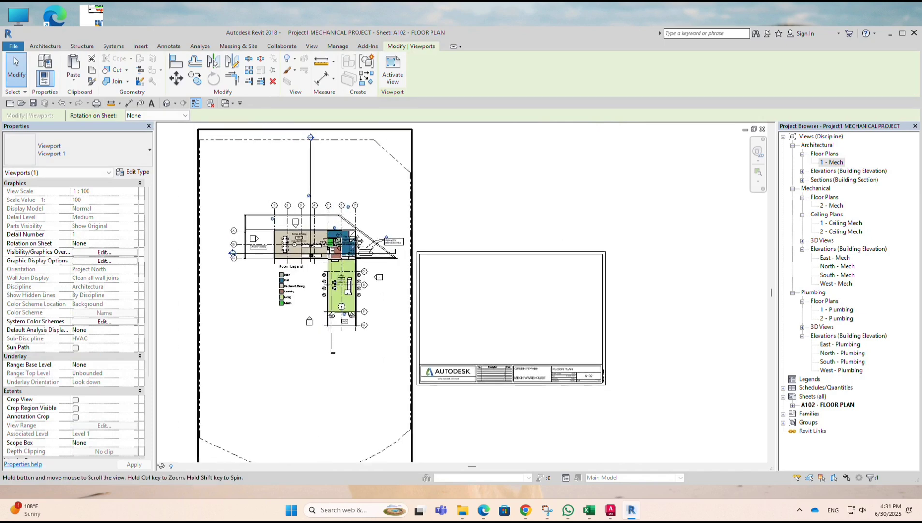
pyautogui.moveTo(357, 240); pyautogui.dragTo(376, 241, button='middle')
pyautogui.scroll(-1, 347, 233)
pyautogui.scroll(1, 410, 283)
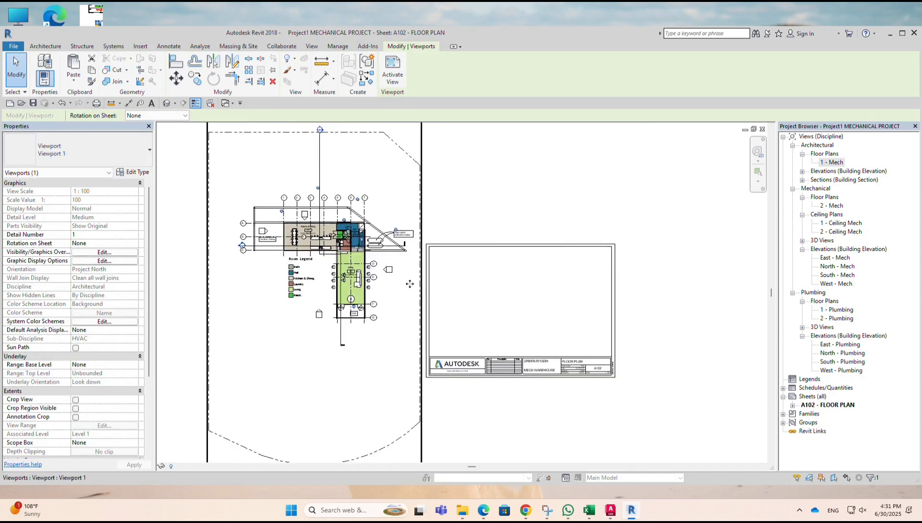
pyautogui.scroll(-1, 368, 288)
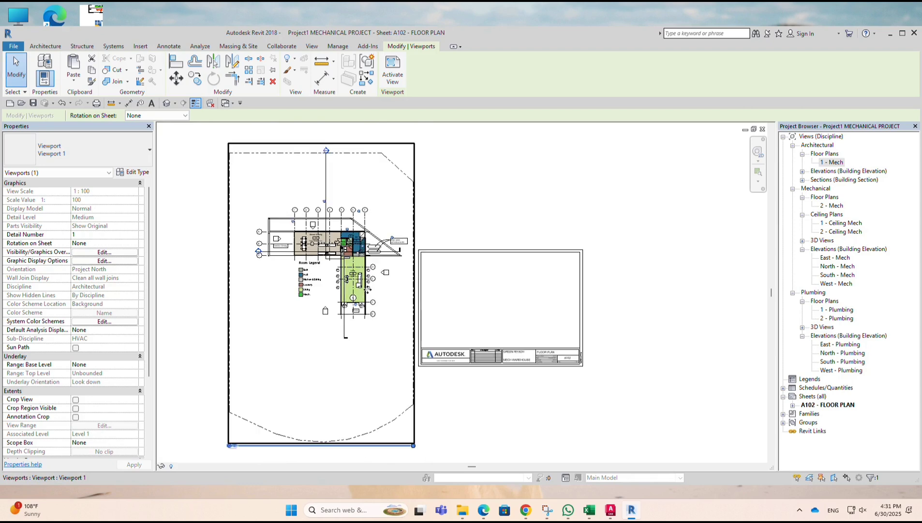
pyautogui.click(433, 181)
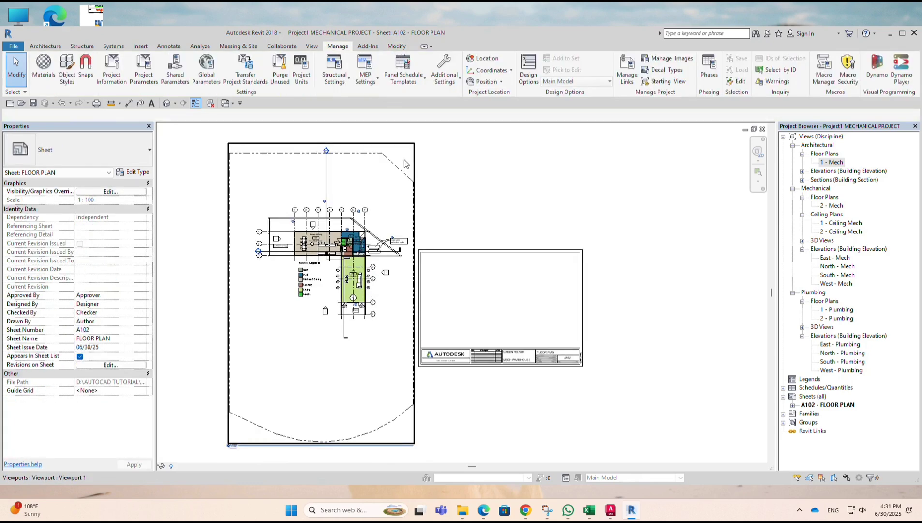
pyautogui.click(410, 159)
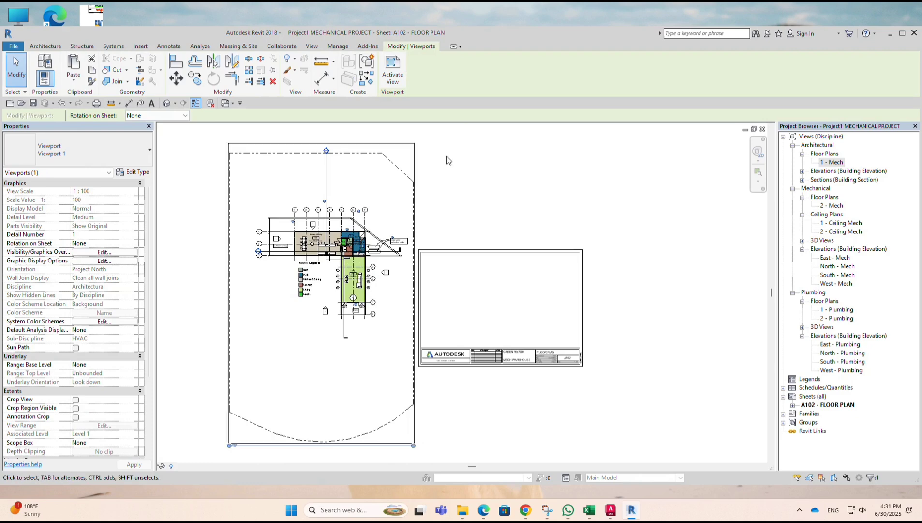
# Reopen the 1 - Mech floor plan and start a duplicate of its Architectural Plan view template
pyautogui.doubleClick(833, 164)
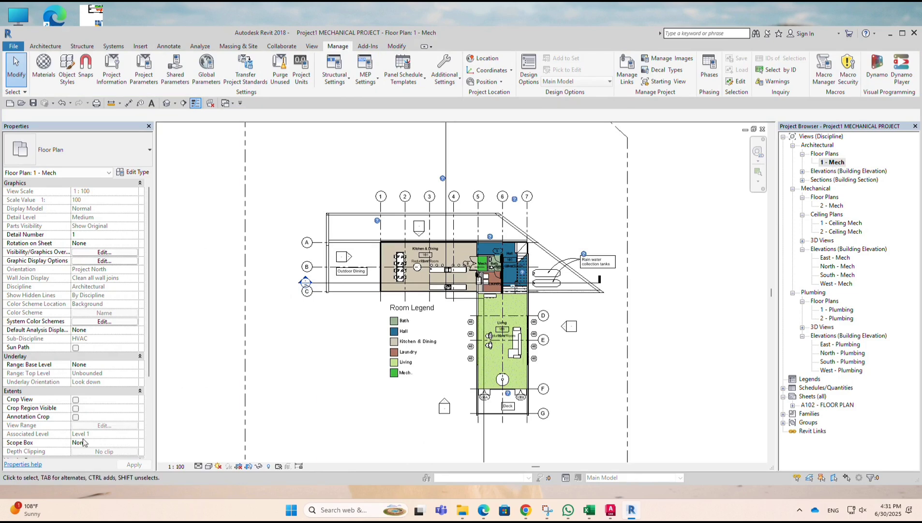
pyautogui.scroll(-6, 55, 406)
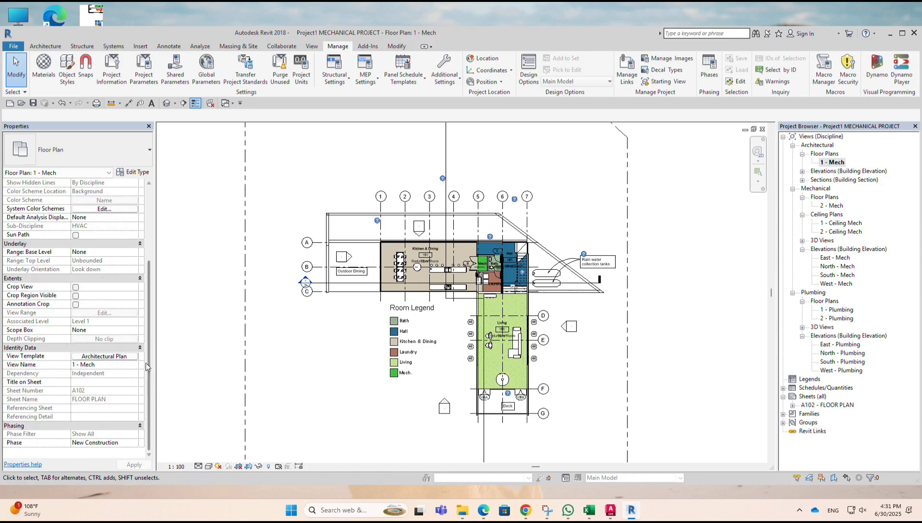
pyautogui.click(124, 359)
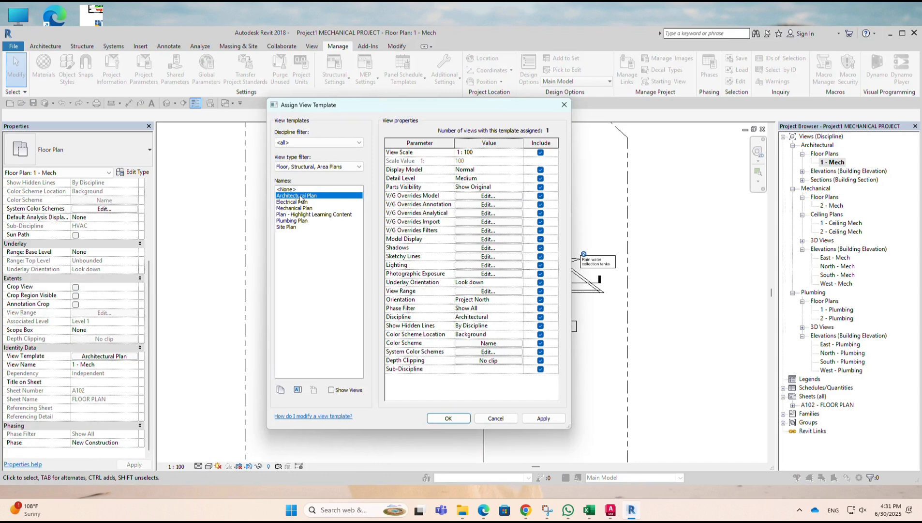
pyautogui.click(281, 391)
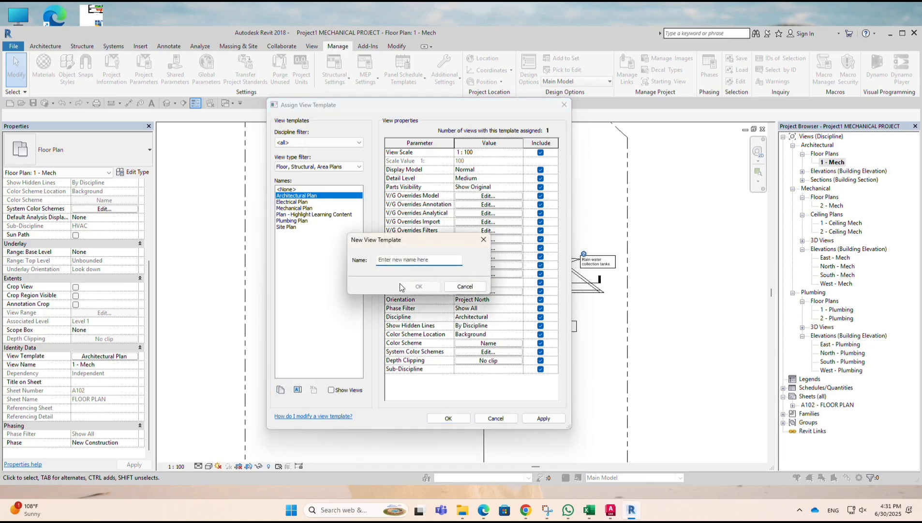
# Try to name the duplicated view template ARKI PLAN 1:200
pyautogui.click(391, 259)
pyautogui.write('ARKI PLAN 1:200')
pyautogui.click(418, 288)
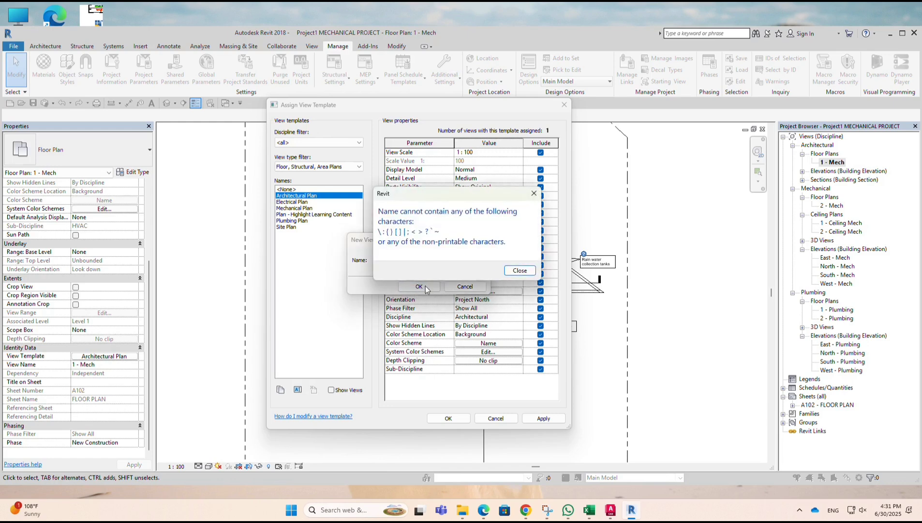
pyautogui.click(519, 270)
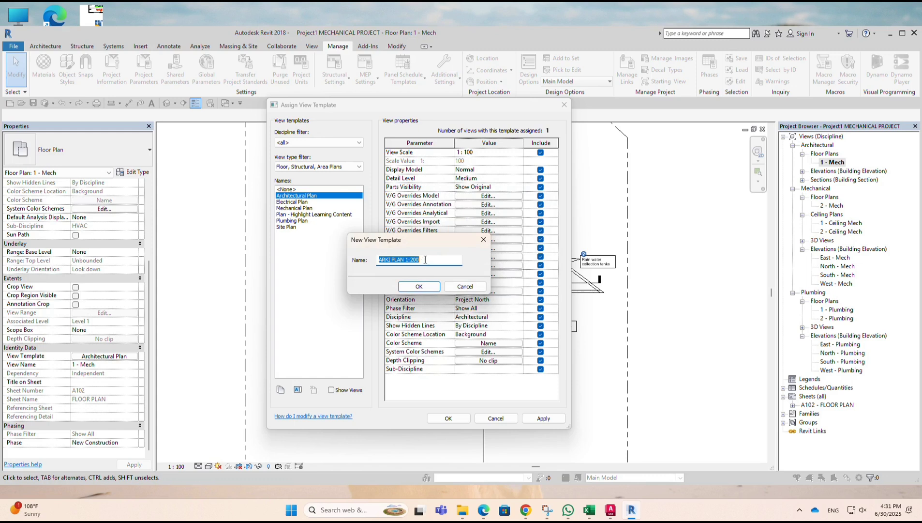
# Name the duplicated view template ARKI PLAN 1 IS TO 200
pyautogui.click(425, 258)
pyautogui.write('1')
pyautogui.click(424, 287)
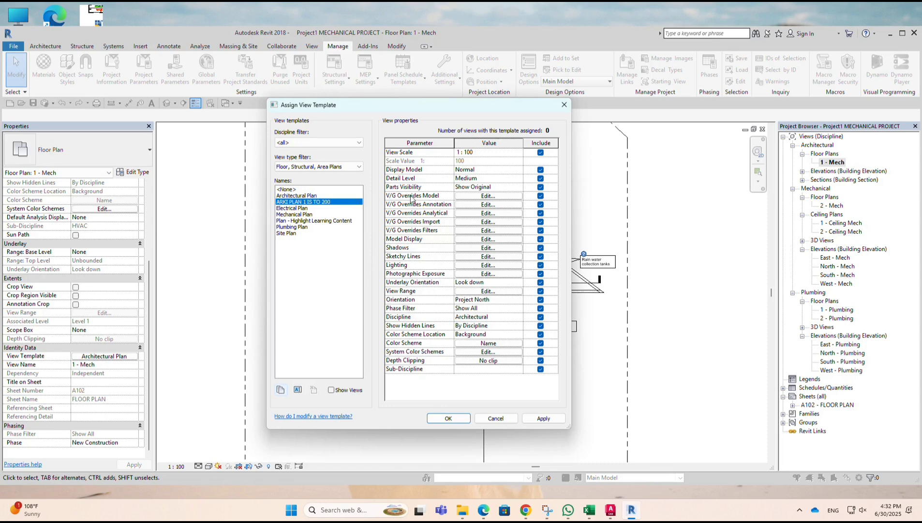
# Set the new template's view scale to 1:200 and apply the template to the 1 - Mech floor plan
pyautogui.click(518, 153)
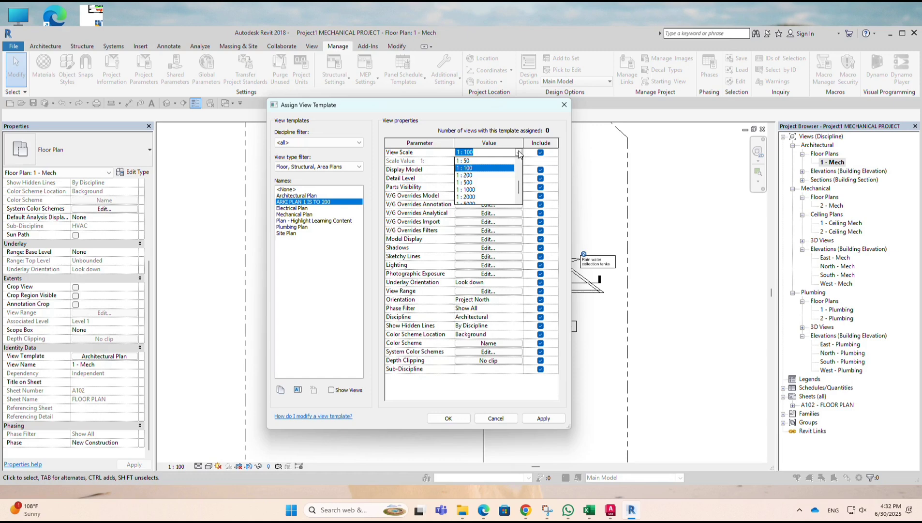
pyautogui.click(468, 176)
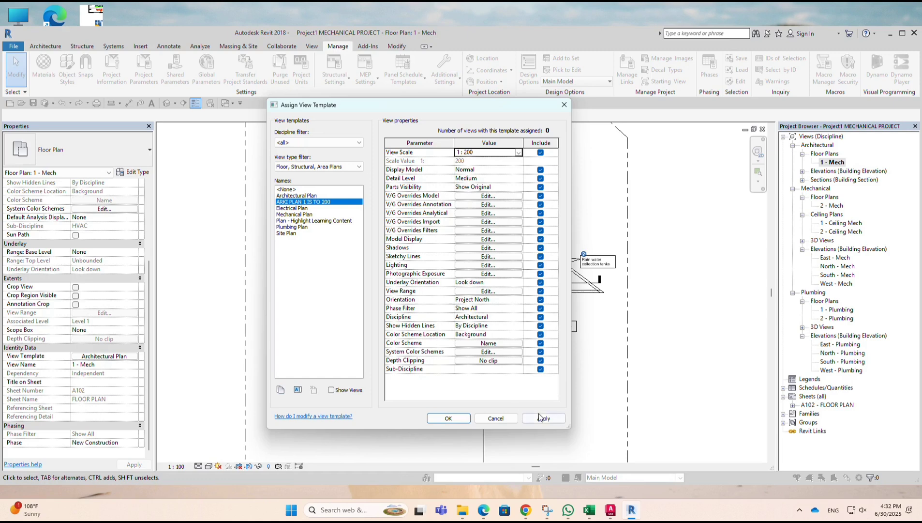
pyautogui.click(541, 419)
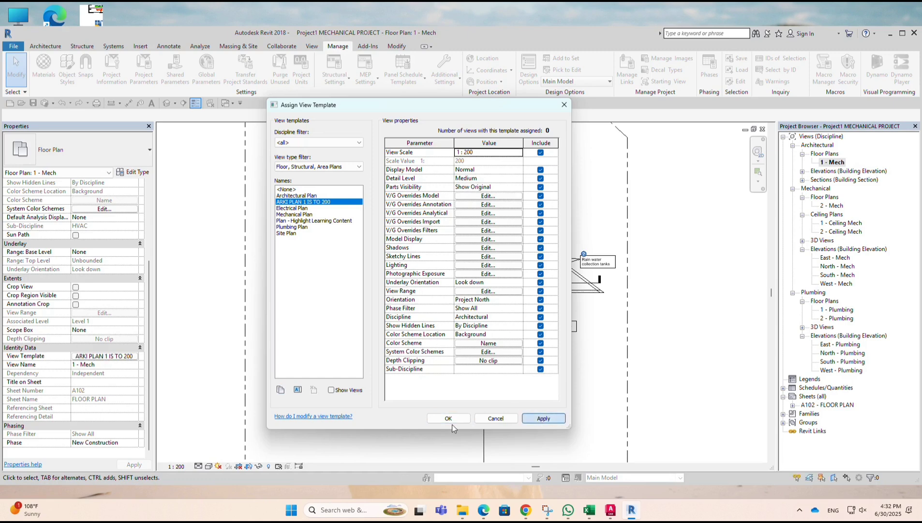
pyautogui.click(448, 418)
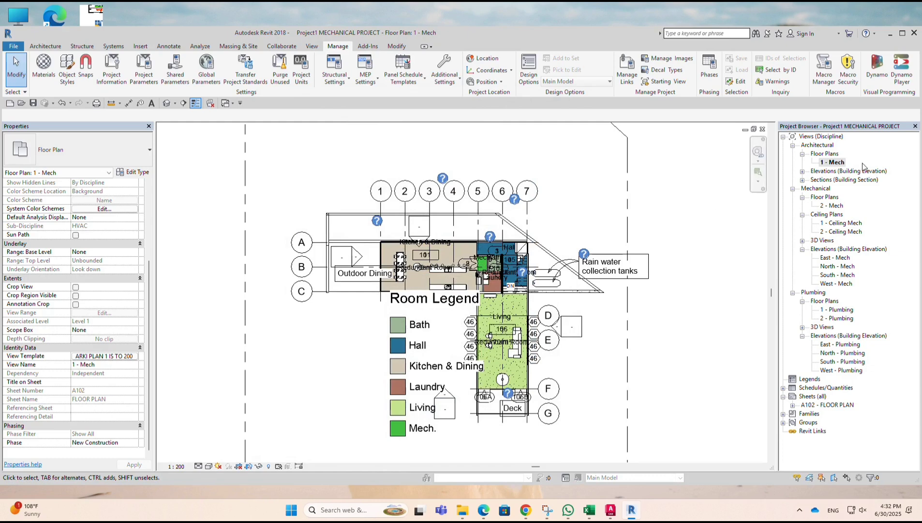
pyautogui.scroll(-2, 382, 278)
pyautogui.scroll(-2, 397, 283)
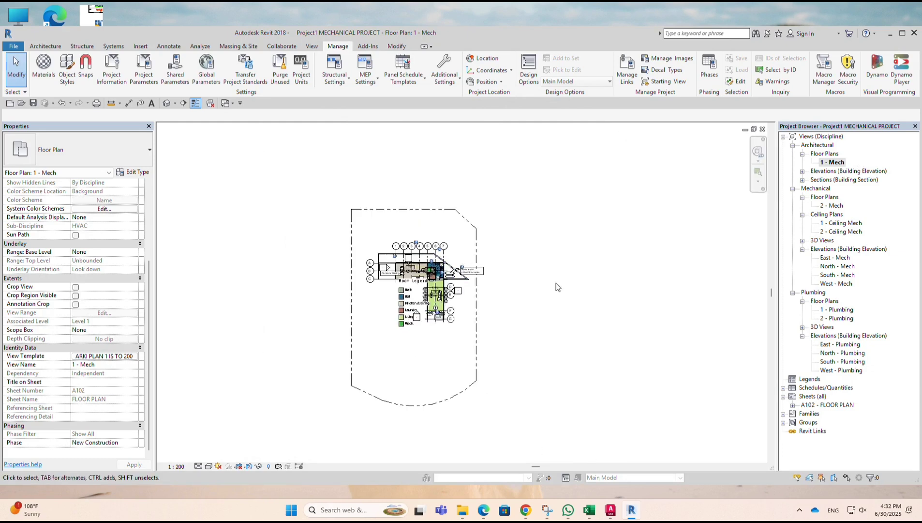
pyautogui.click(209, 466)
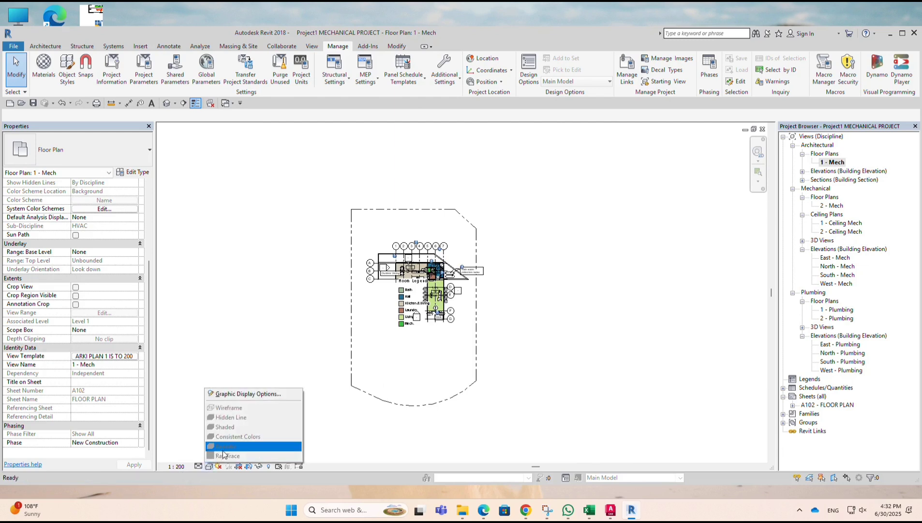
pyautogui.click(317, 311)
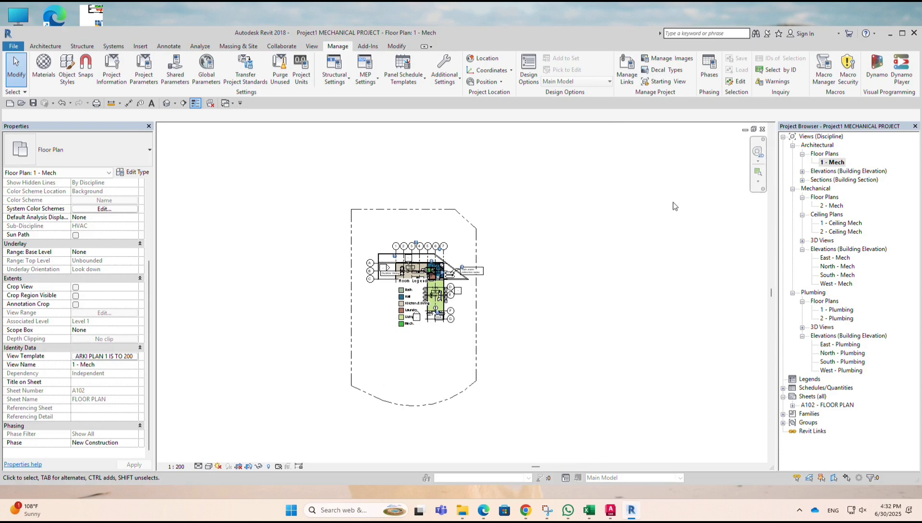
# Switch to the A102 FLOOR PLAN sheet and examine the 1 - Mech viewport's extents relative to the title block
pyautogui.hotkey('ctrl', 'Tab')
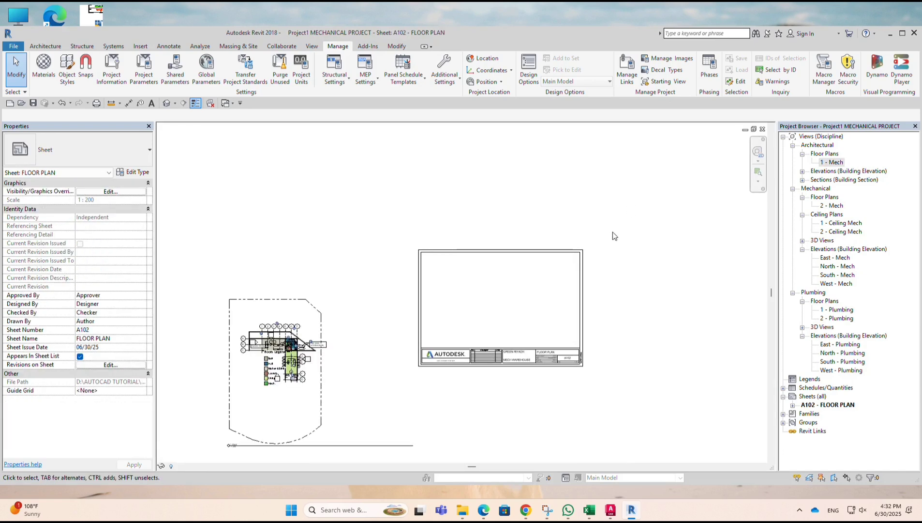
pyautogui.scroll(-1, 611, 208)
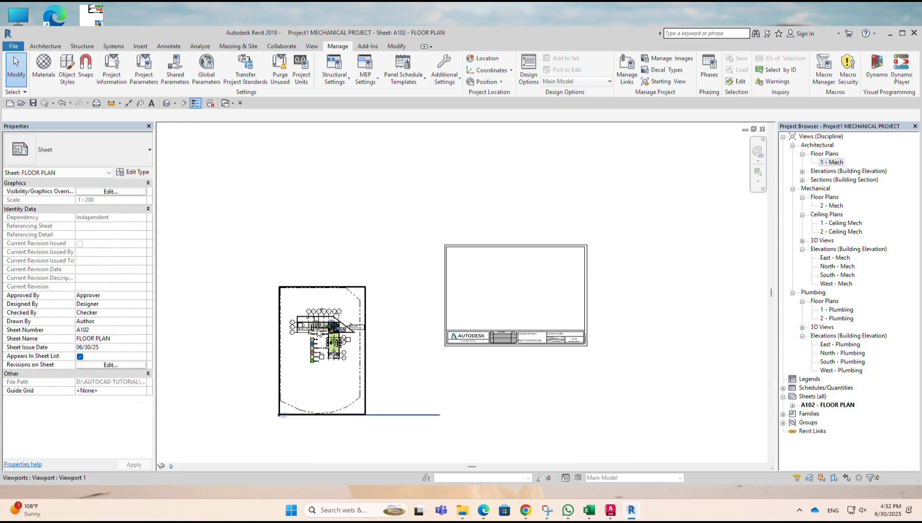
pyautogui.click(354, 307)
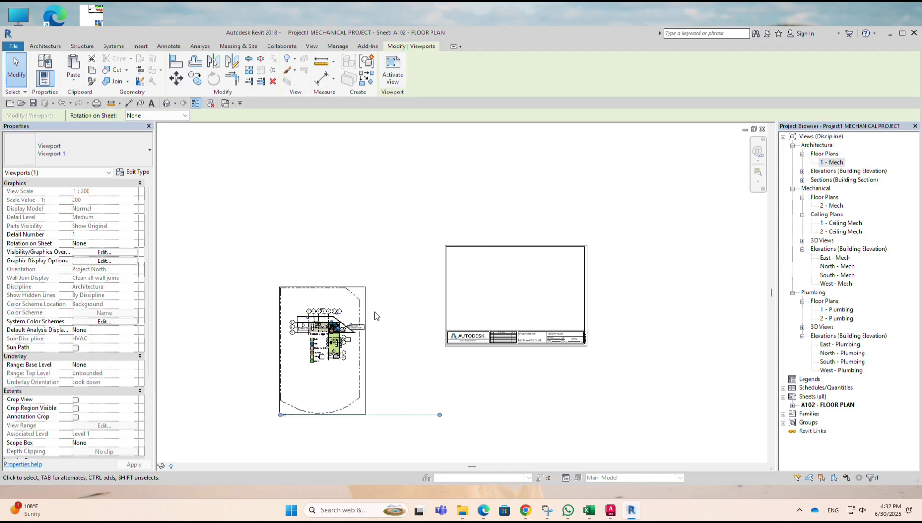
pyautogui.scroll(2, 361, 354)
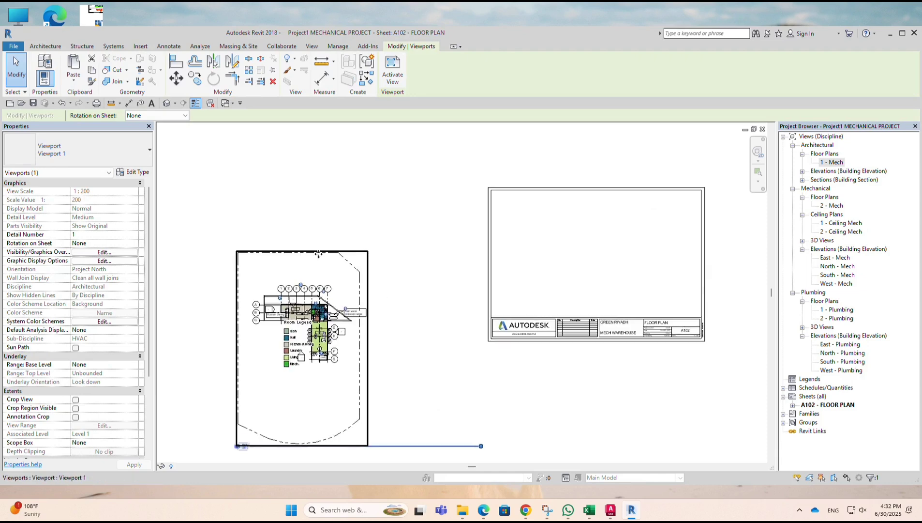
pyautogui.scroll(1, 339, 297)
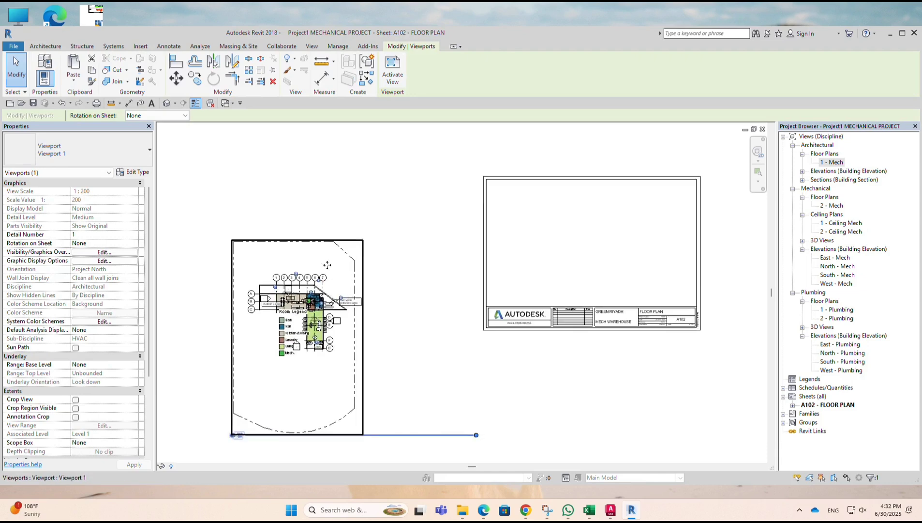
pyautogui.press('Escape')
pyautogui.click(357, 248)
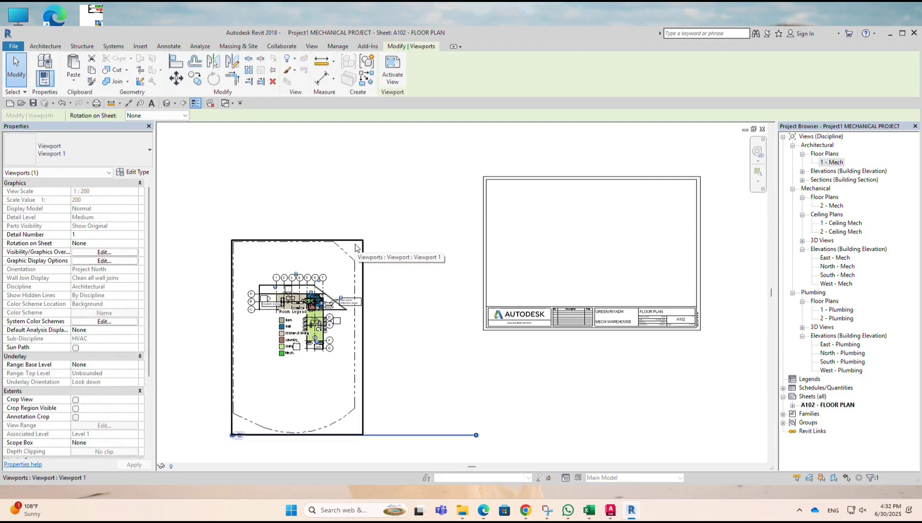
pyautogui.scroll(-2, 356, 247)
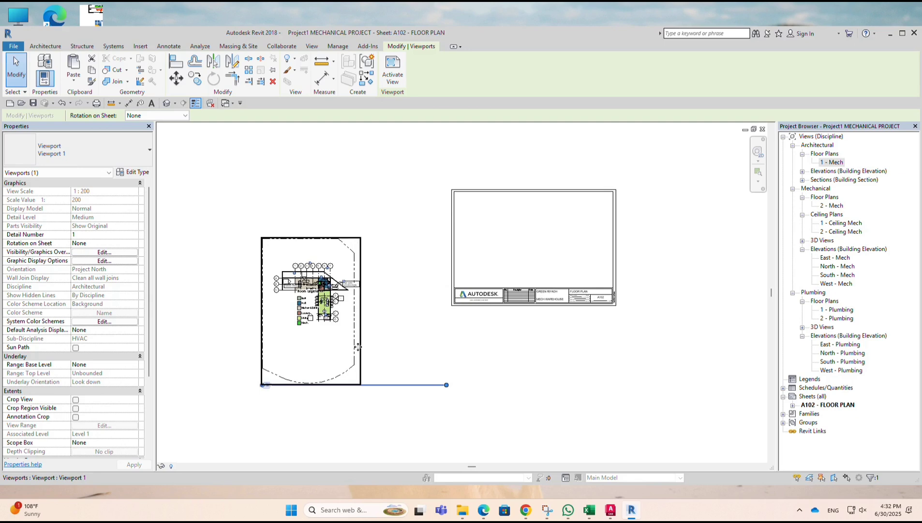
pyautogui.scroll(1, 329, 389)
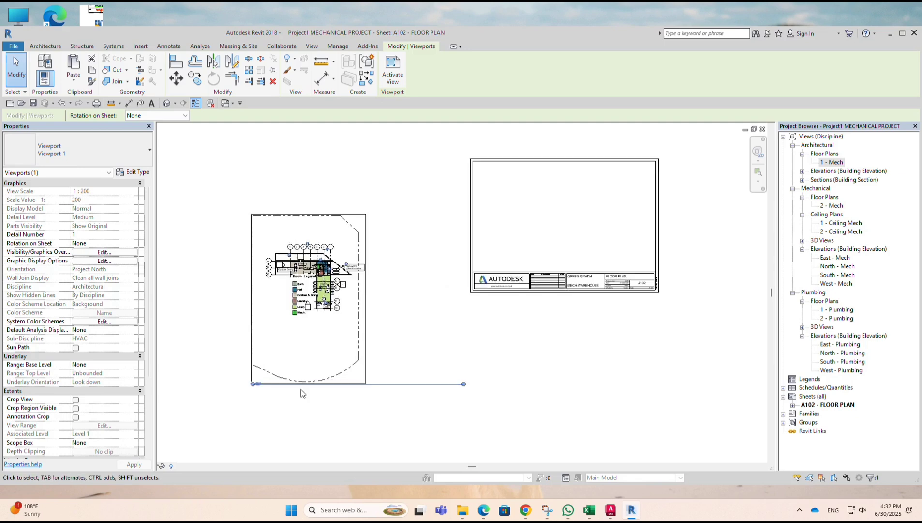
pyautogui.scroll(2, 305, 392)
pyautogui.scroll(-1, 315, 394)
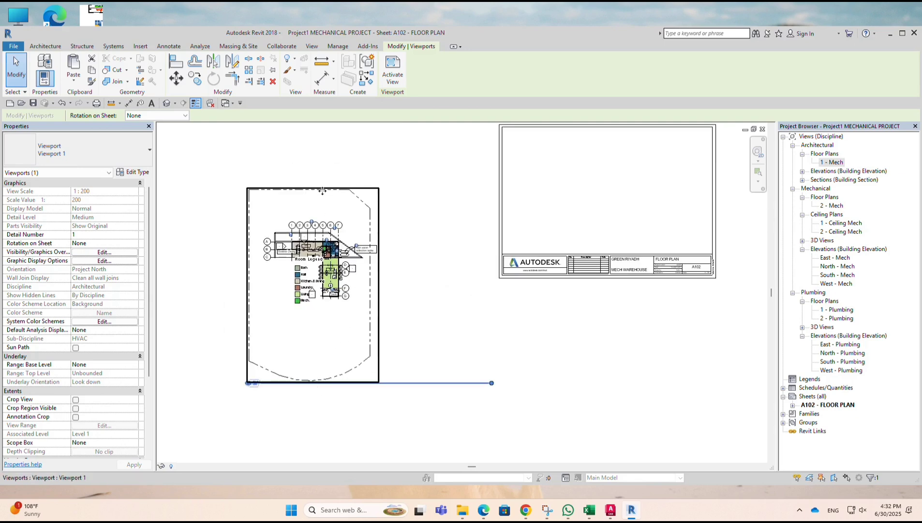
pyautogui.scroll(1, 322, 190)
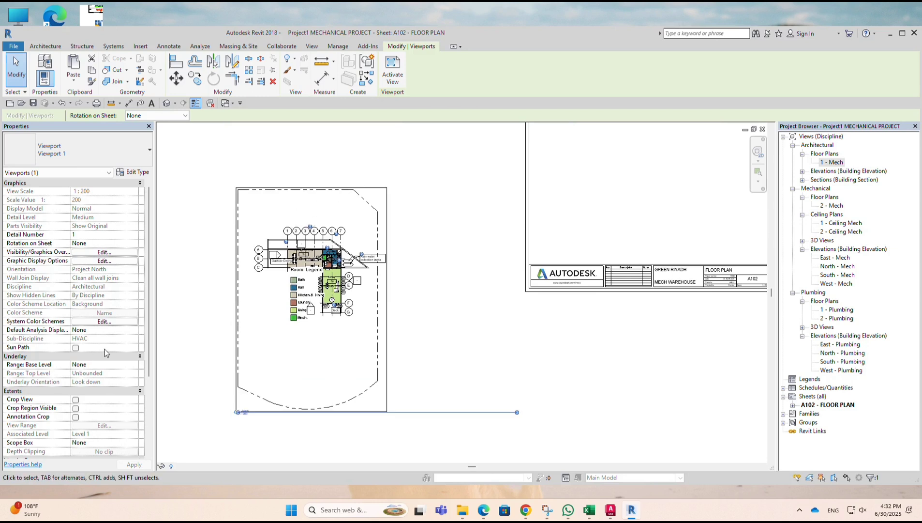
# Open the 1 - Mech floor plan and make its crop region visible, leaving Crop View off
pyautogui.doubleClick(835, 164)
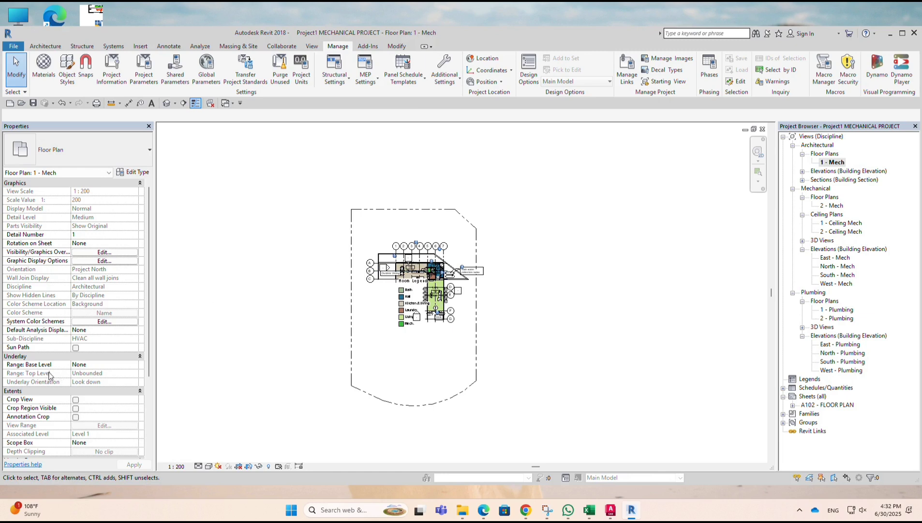
pyautogui.scroll(-3, 76, 363)
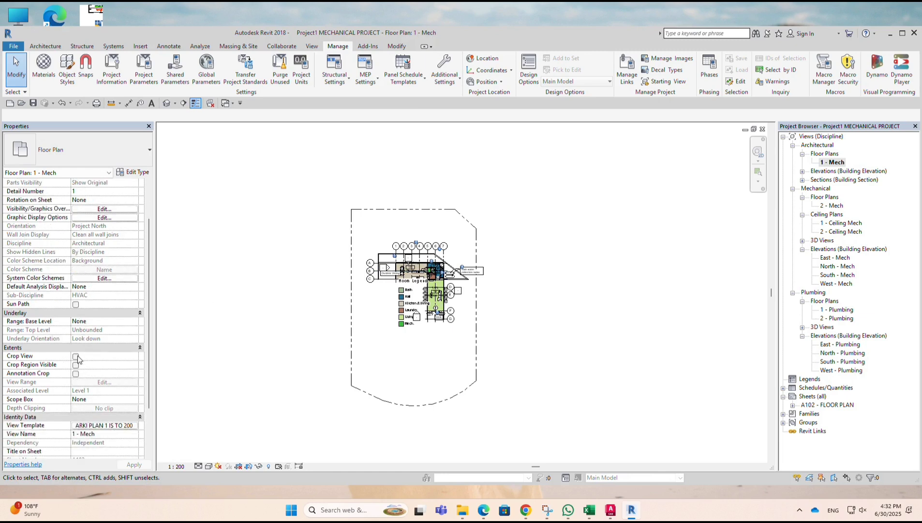
pyautogui.click(75, 357)
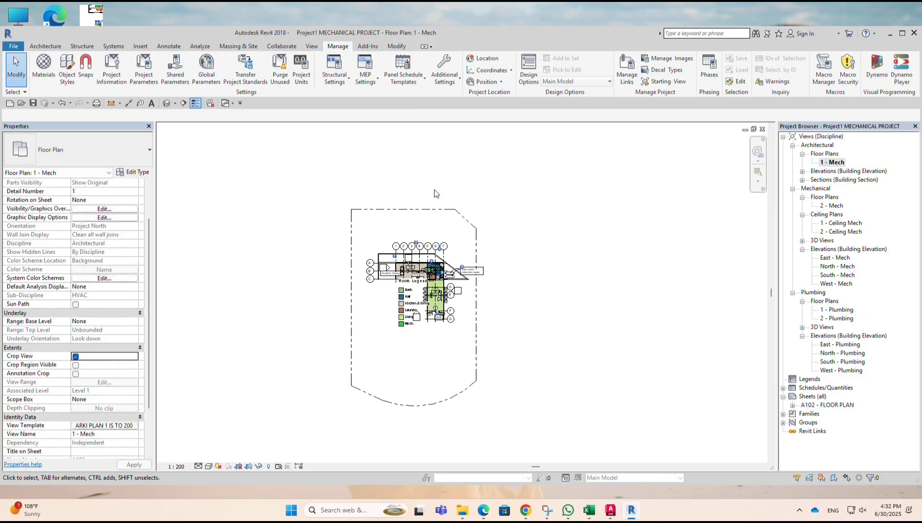
pyautogui.click(76, 365)
pyautogui.click(76, 357)
pyautogui.scroll(-1, 406, 207)
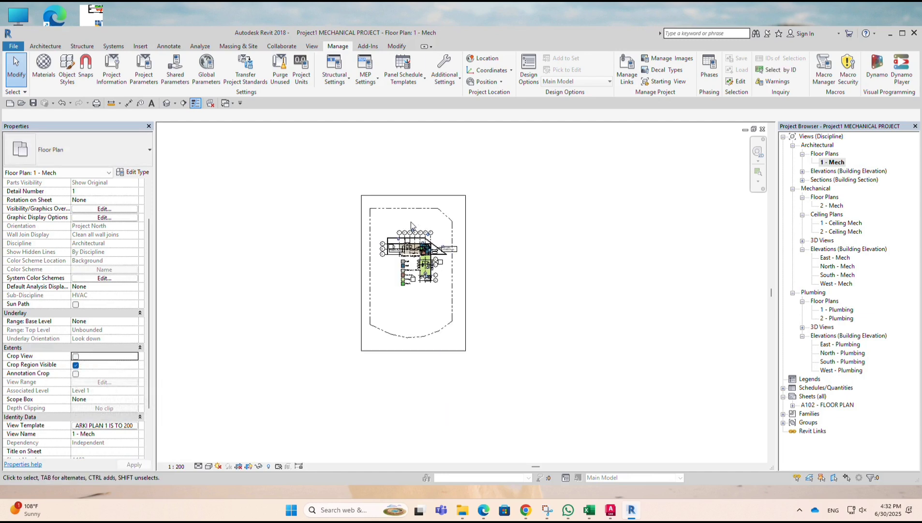
# Lower the crop region's upper edge to just above the numbered grid bubbles
pyautogui.click(415, 188)
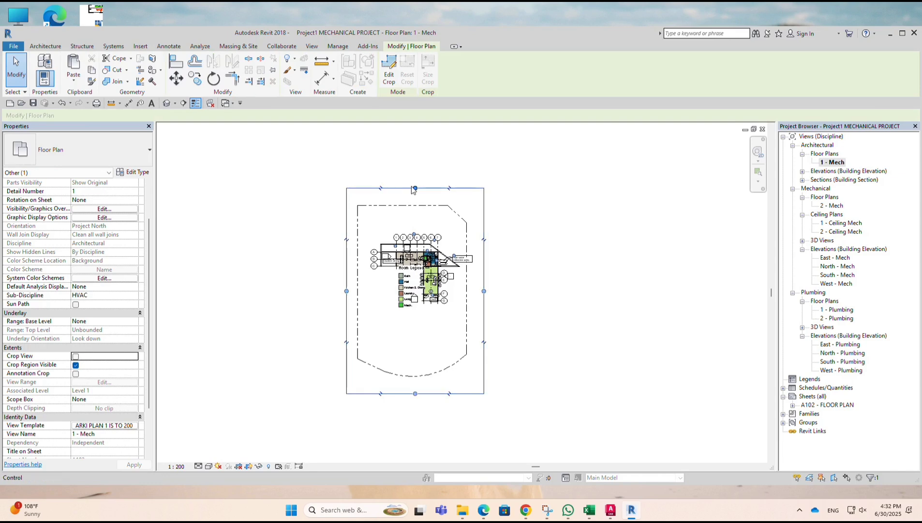
pyautogui.scroll(2, 413, 187)
pyautogui.moveTo(417, 191); pyautogui.dragTo(416, 274)
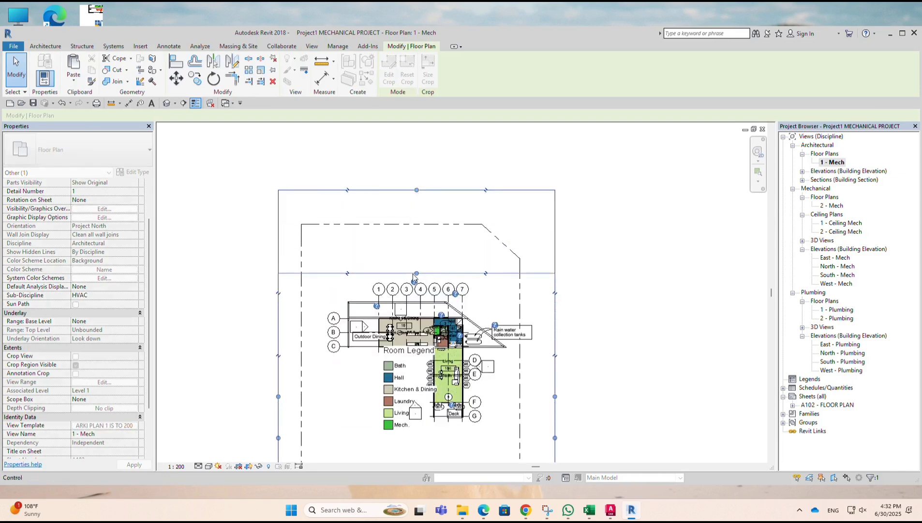
pyautogui.scroll(-3, 434, 219)
pyautogui.scroll(2, 334, 344)
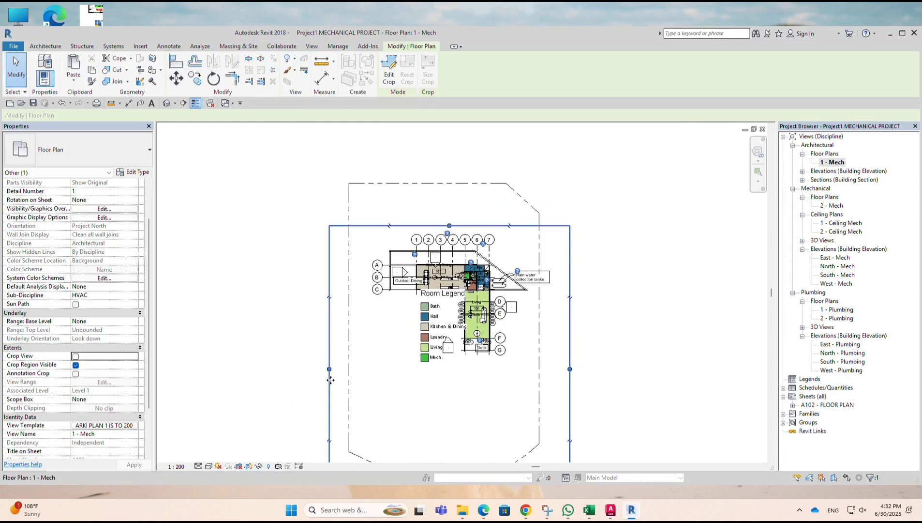
# Pull in the crop region's left, right and lower edges so they closely surround the building and room legend
pyautogui.moveTo(329, 370); pyautogui.dragTo(371, 370)
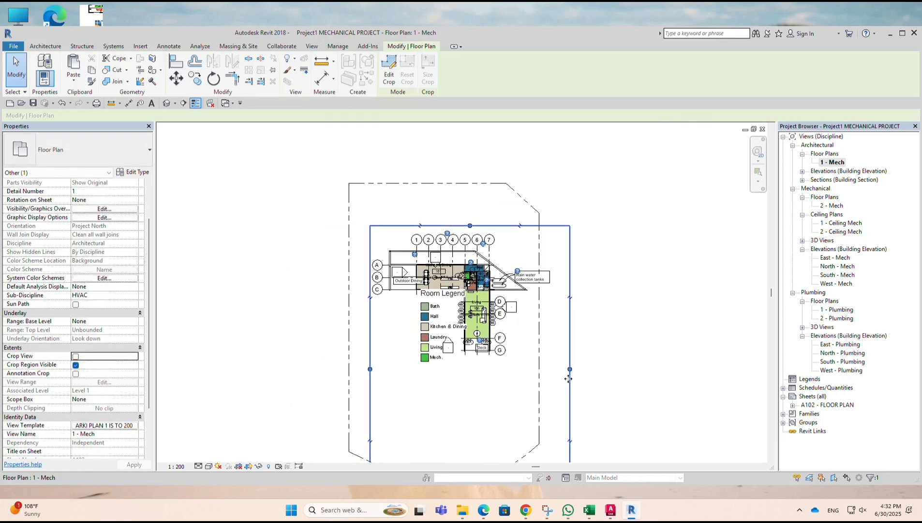
pyautogui.moveTo(569, 369); pyautogui.dragTo(554, 370)
pyautogui.scroll(-2, 474, 239)
pyautogui.scroll(1, 482, 404)
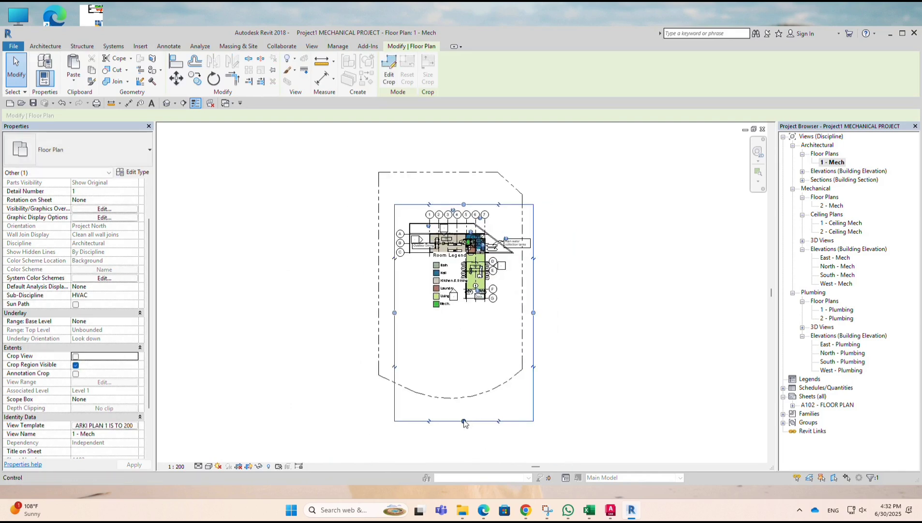
pyautogui.moveTo(464, 422); pyautogui.dragTo(465, 312)
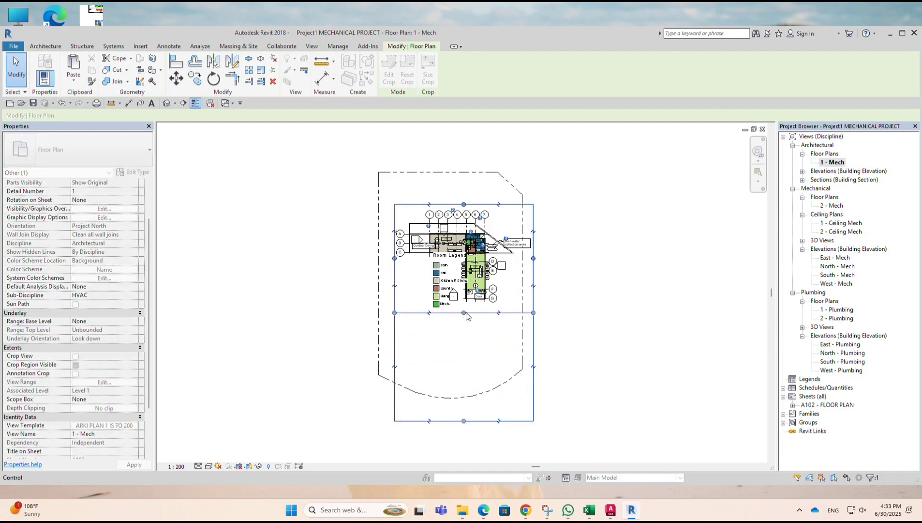
pyautogui.scroll(-1, 490, 393)
pyautogui.scroll(1, 556, 304)
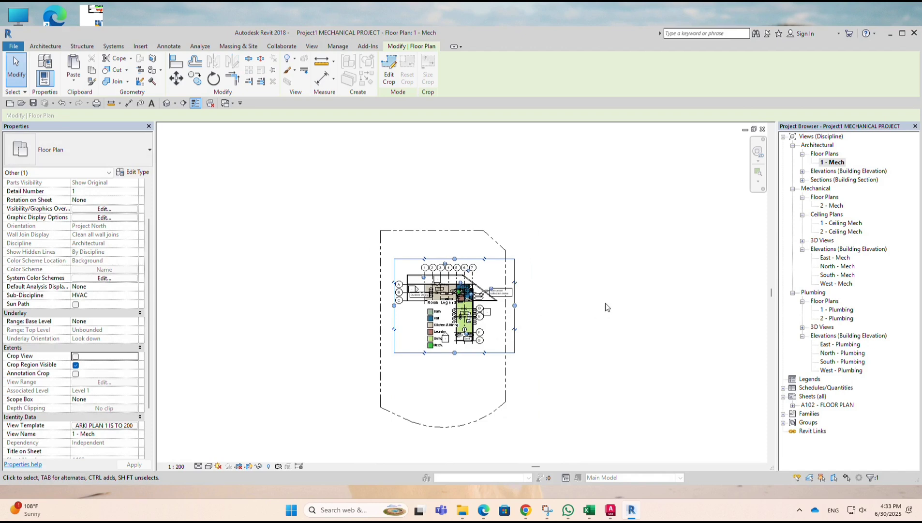
# Return to the A102 sheet and move the 1 - Mech viewport over onto the title block
pyautogui.hotkey('ctrl', 'Tab')
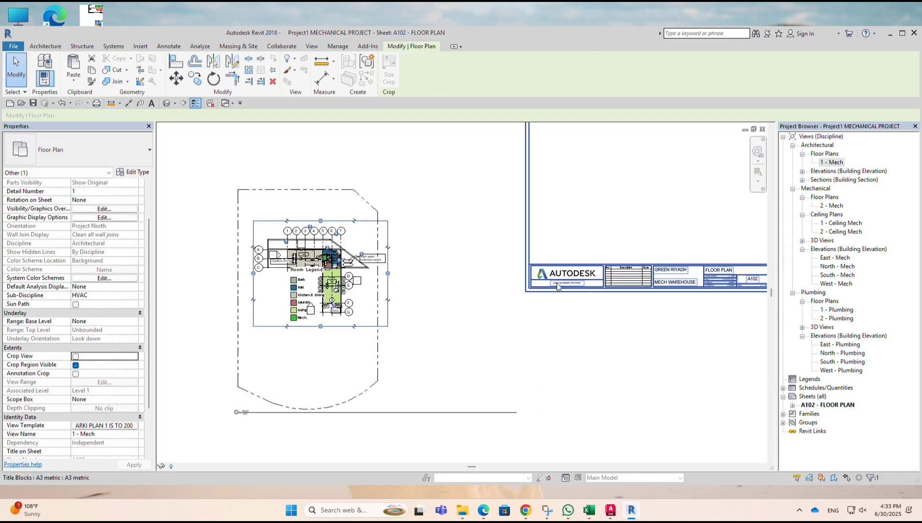
pyautogui.scroll(-1, 317, 340)
pyautogui.scroll(1, 340, 263)
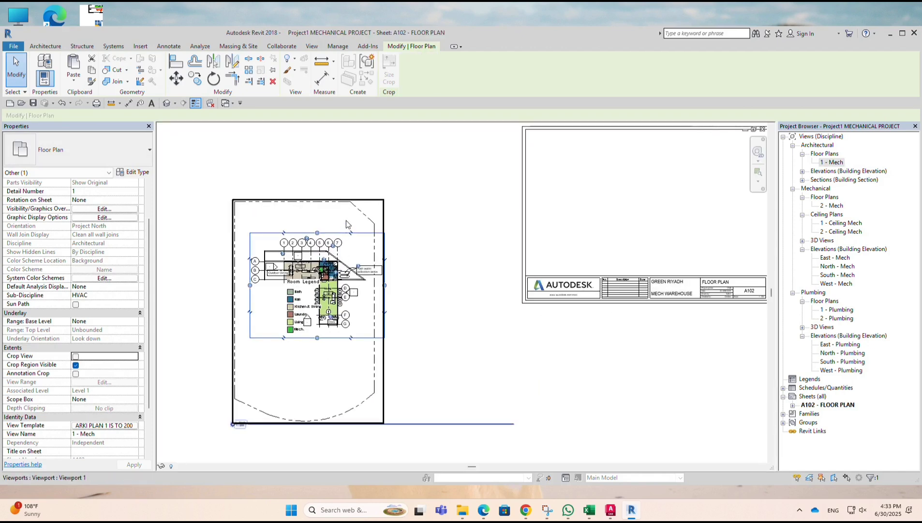
pyautogui.scroll(-2, 290, 237)
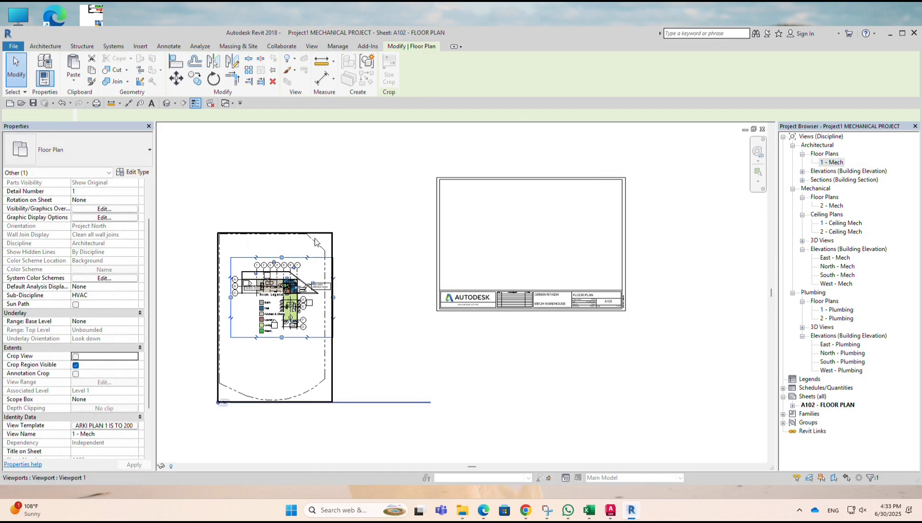
pyautogui.click(314, 239)
pyautogui.moveTo(317, 239); pyautogui.dragTo(538, 144)
pyautogui.scroll(3, 515, 223)
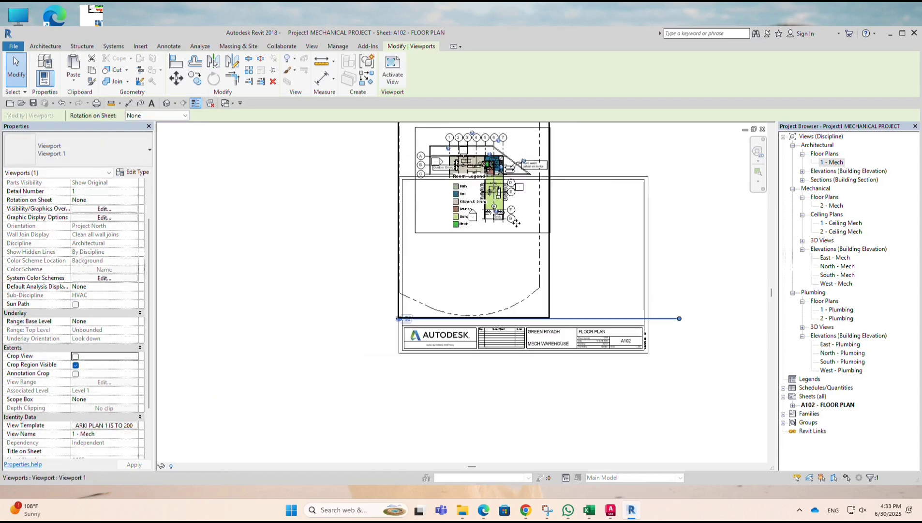
pyautogui.scroll(1, 502, 257)
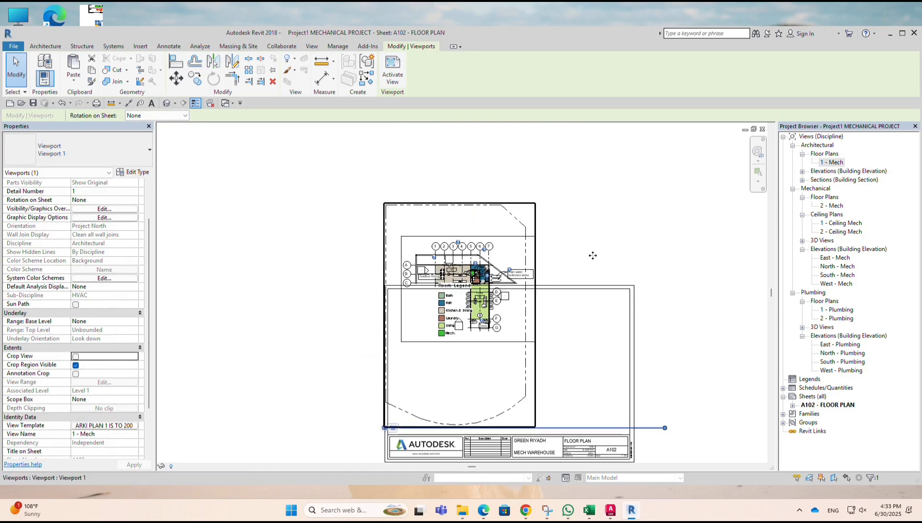
# Reopen the 1 - Mech floor plan, turn on Crop View and hide the crop region boundary
pyautogui.click(836, 162)
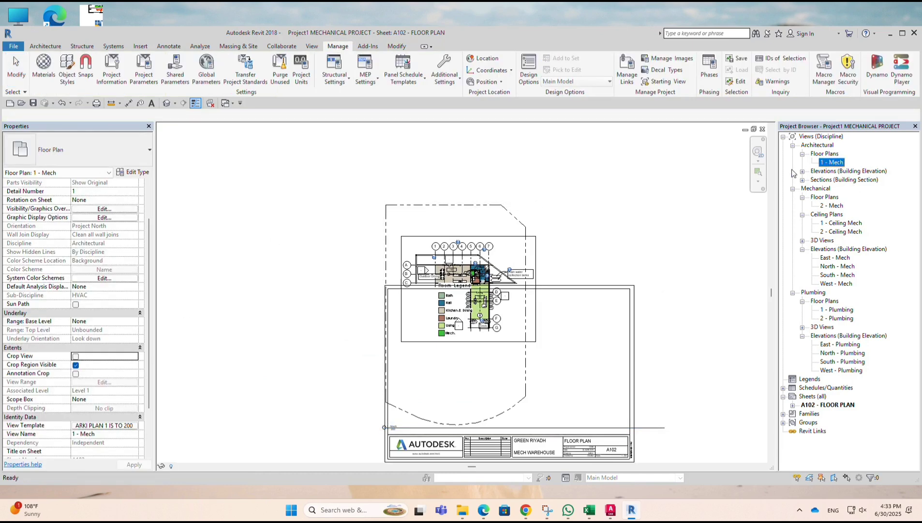
pyautogui.doubleClick(843, 163)
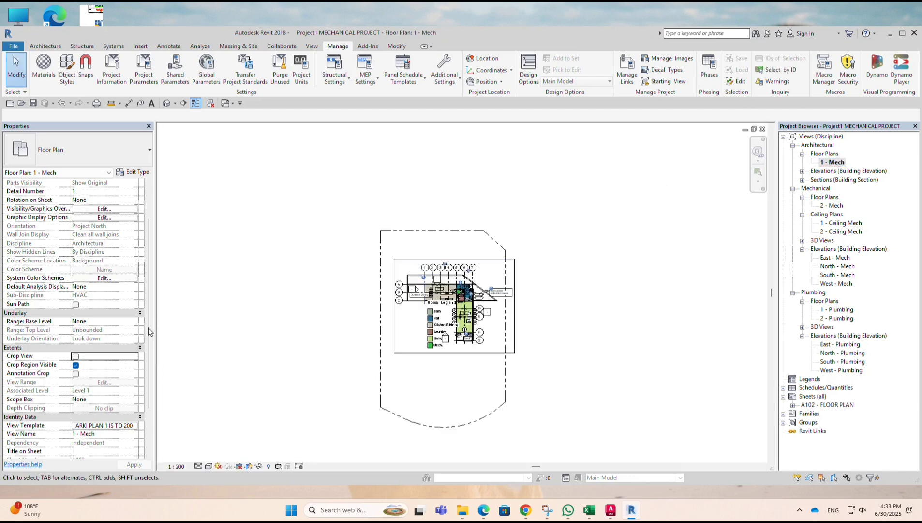
pyautogui.click(76, 364)
pyautogui.click(76, 357)
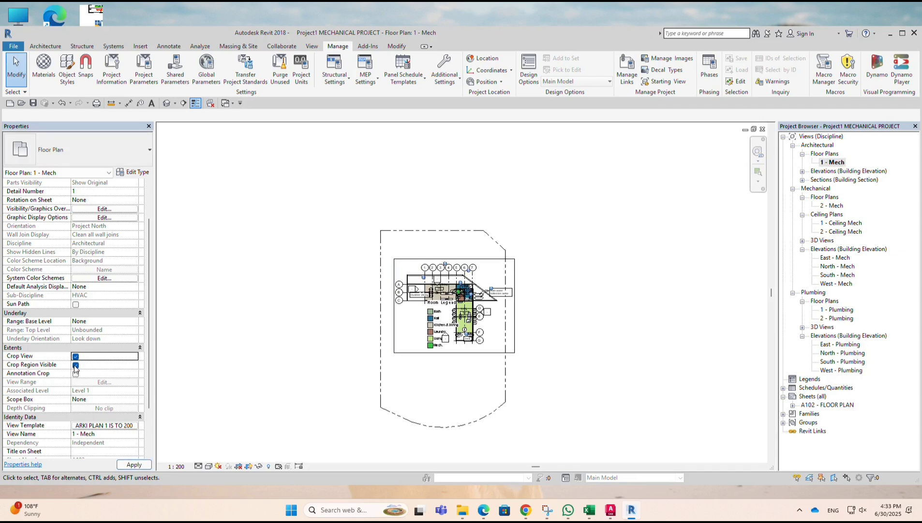
pyautogui.click(76, 364)
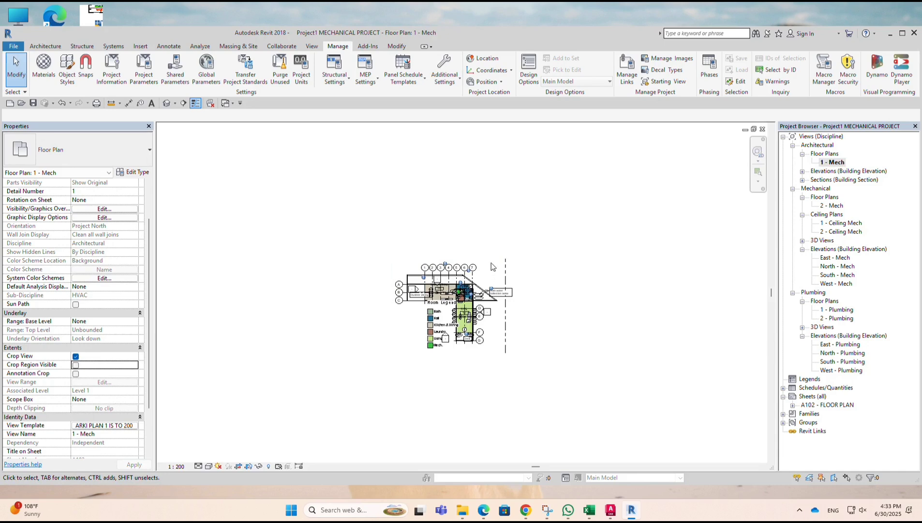
# Make the crop region visible again in the 1 - Mech plan and turn on Annotation Crop
pyautogui.scroll(2, 517, 267)
pyautogui.scroll(1, 486, 287)
pyautogui.scroll(-1, 460, 208)
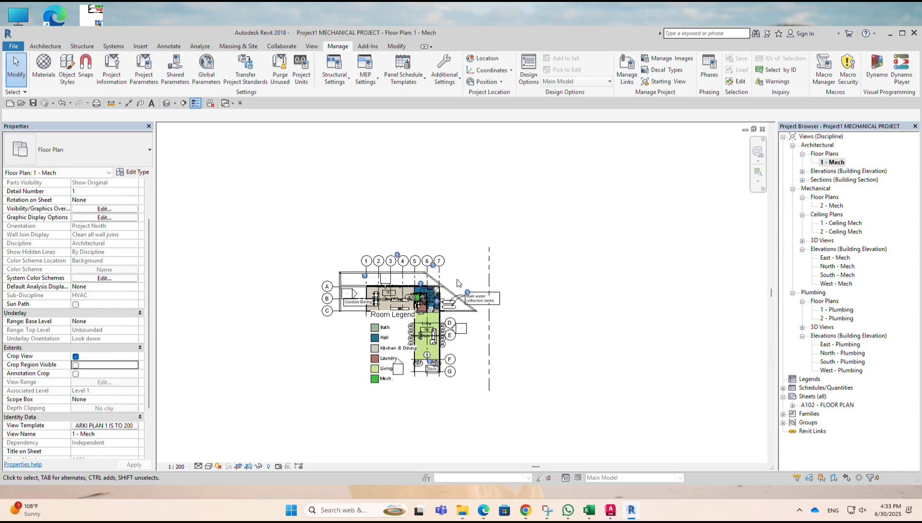
pyautogui.click(76, 366)
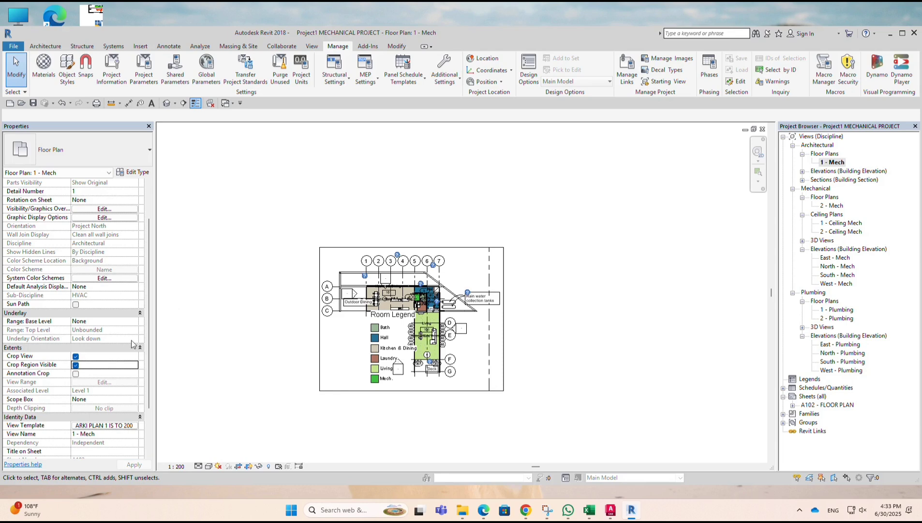
pyautogui.click(75, 374)
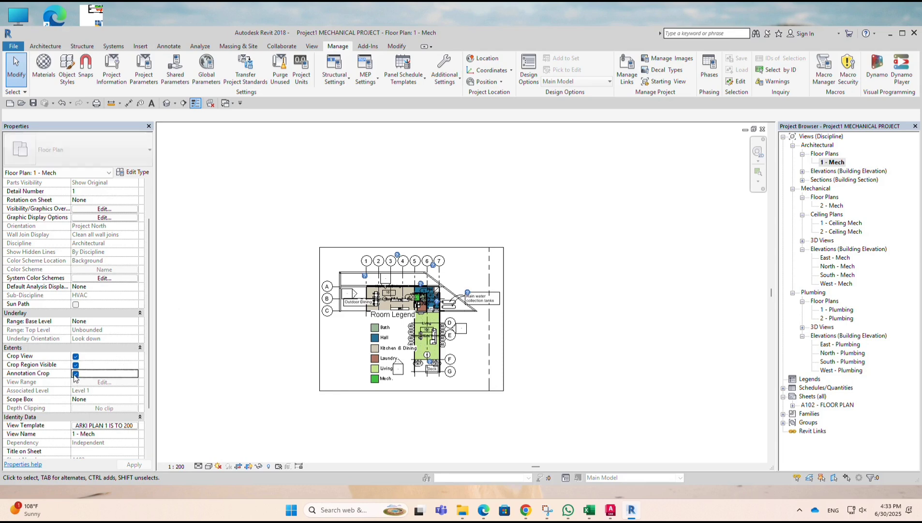